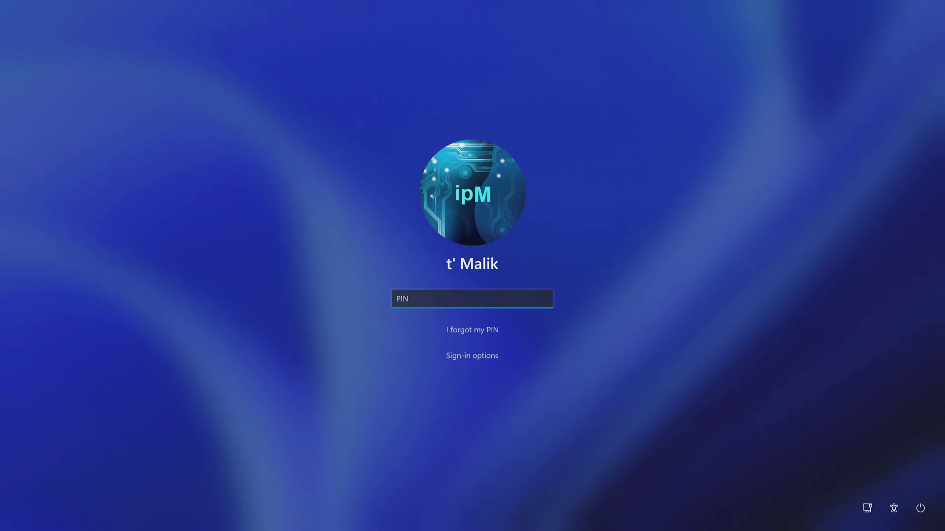
Enter the PIN on the Windows 11 lock screen to reach the desktop.
{"action": "type", "text": "11"}
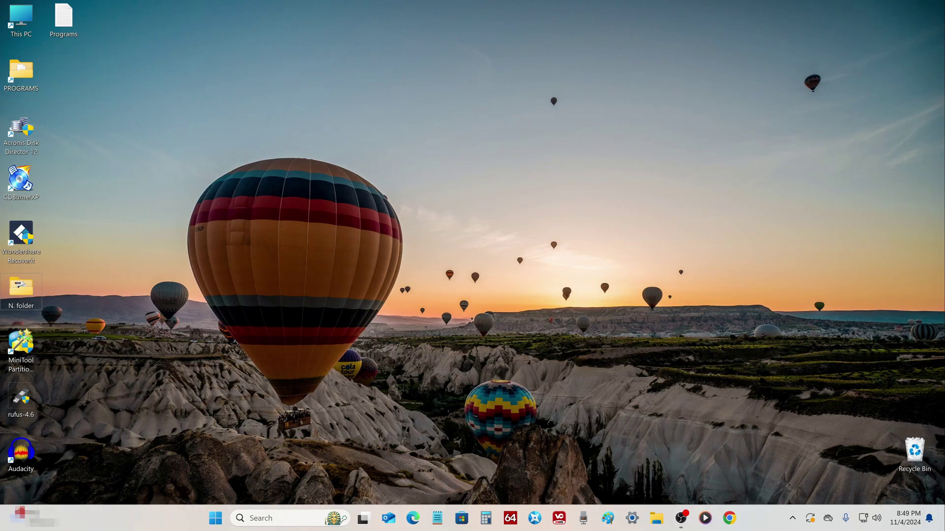
Open Settings to the Accounts > Sign-in options page.
{"action": "left_click", "coordinate": [221, 523]}
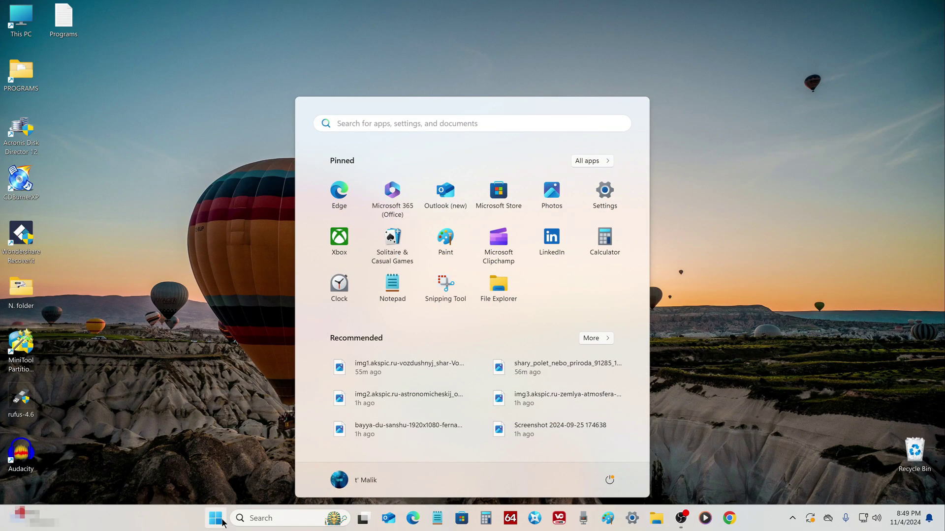
{"action": "left_click", "coordinate": [606, 200]}
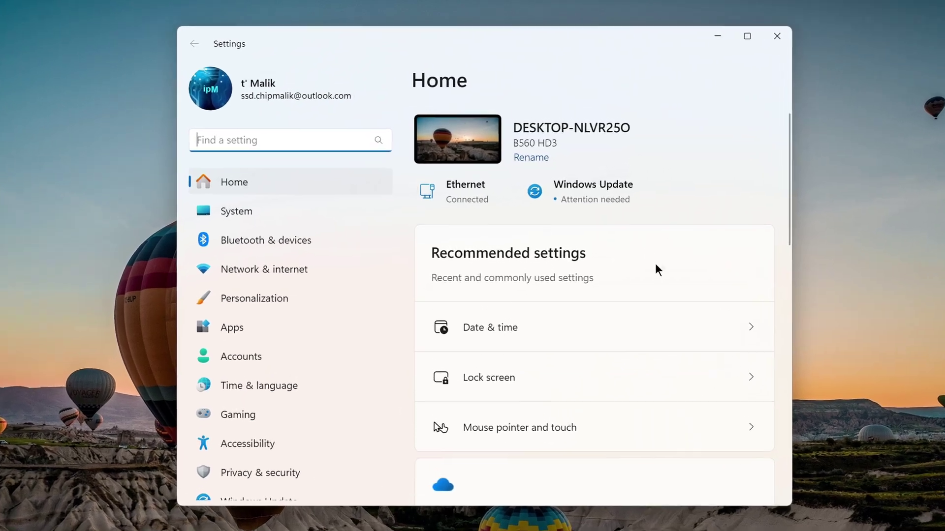
{"action": "left_click", "coordinate": [335, 358]}
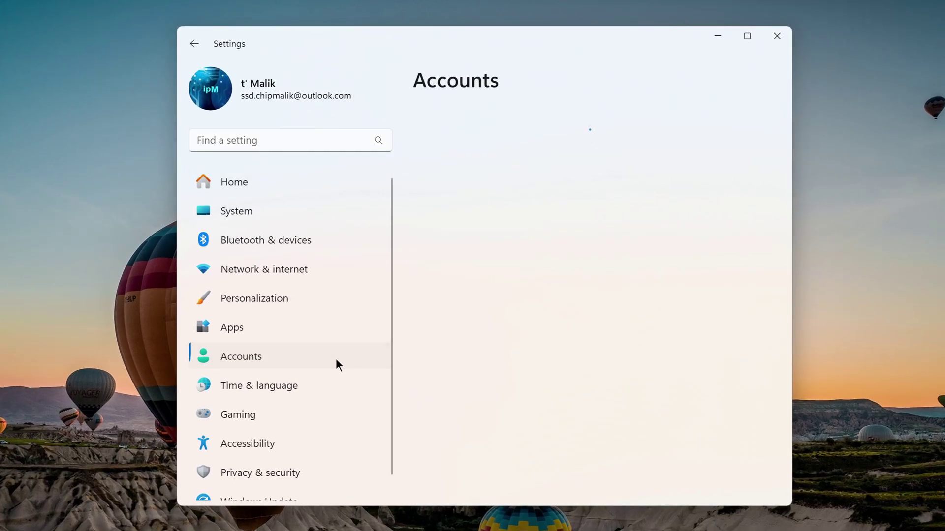
{"action": "scroll", "coordinate": [663, 415], "scroll_direction": "down", "scroll_amount": 5}
{"action": "scroll", "coordinate": [662, 418], "scroll_direction": "down", "scroll_amount": 3}
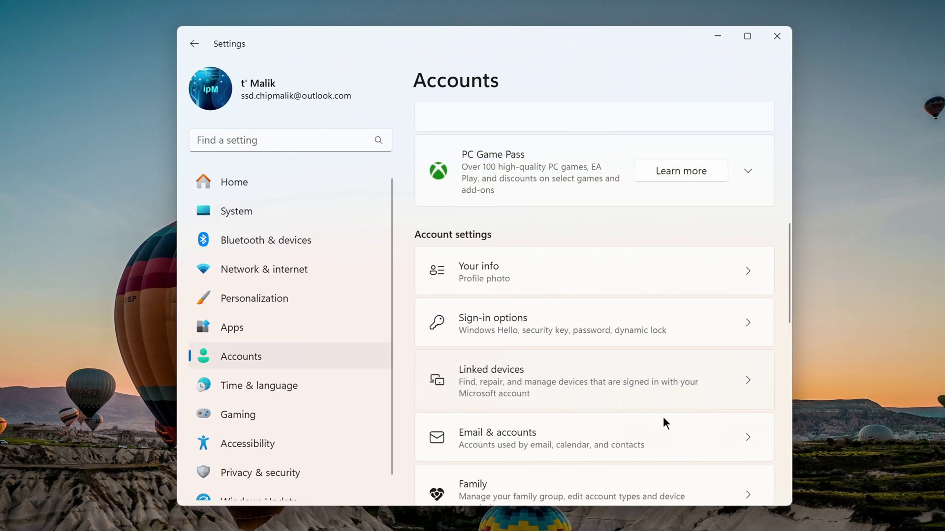
{"action": "left_click", "coordinate": [572, 318]}
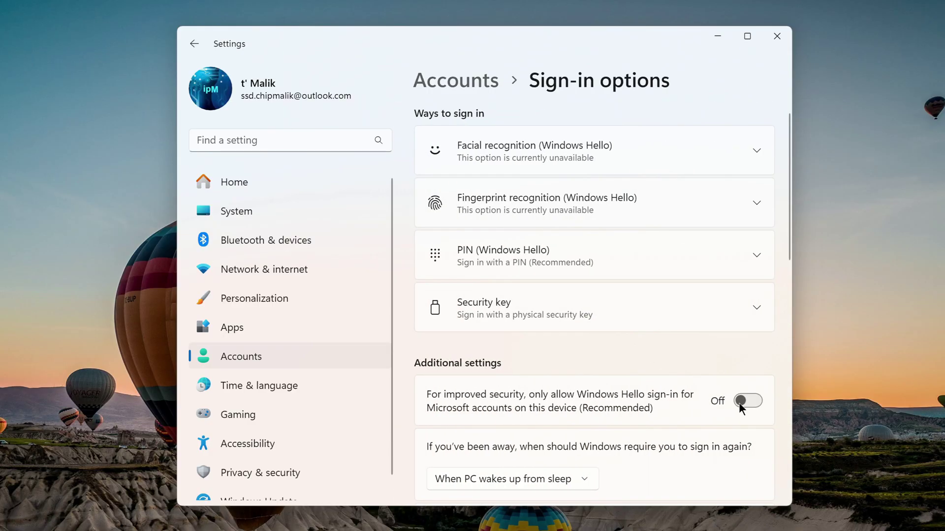
Set 'If you've been away' sign-in requirement to Never, confirming with the account password.
{"action": "scroll", "coordinate": [674, 445], "scroll_direction": "down", "scroll_amount": 3}
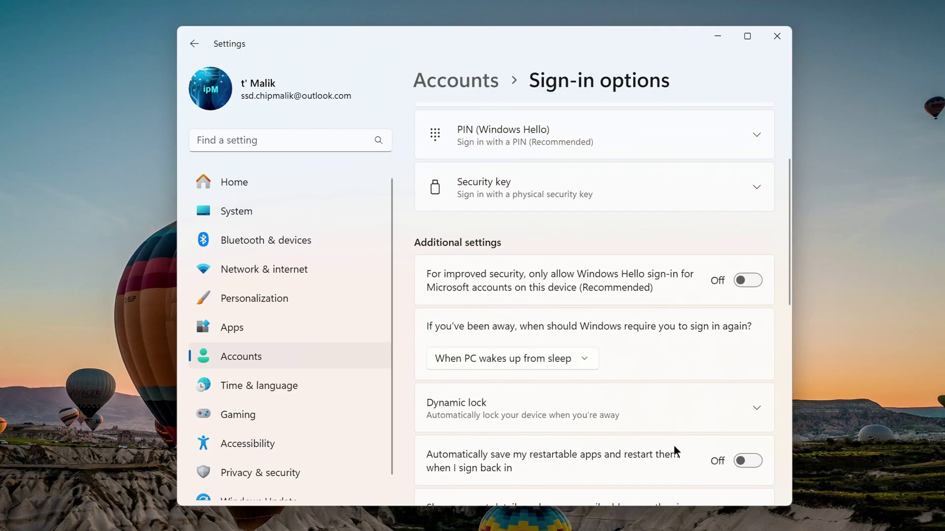
{"action": "left_click", "coordinate": [590, 363]}
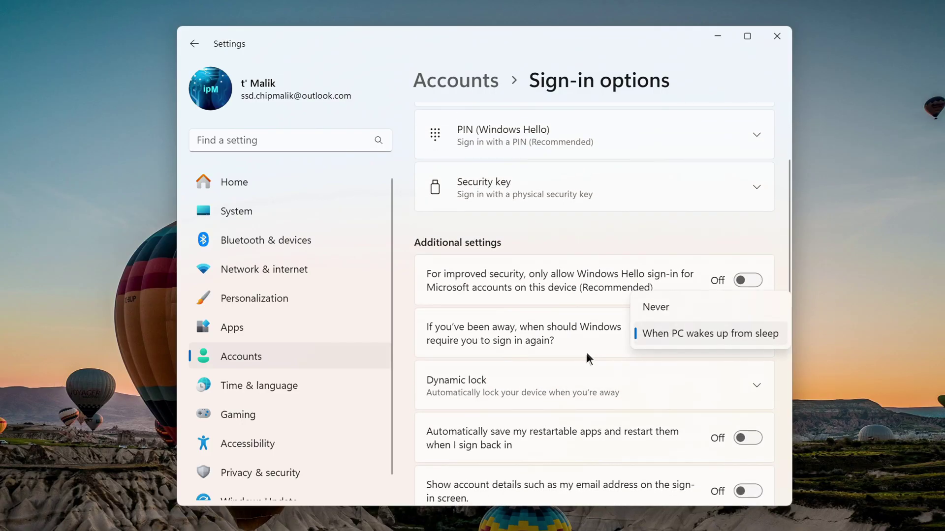
{"action": "left_click", "coordinate": [668, 309]}
{"action": "type", "text": "•••••"}
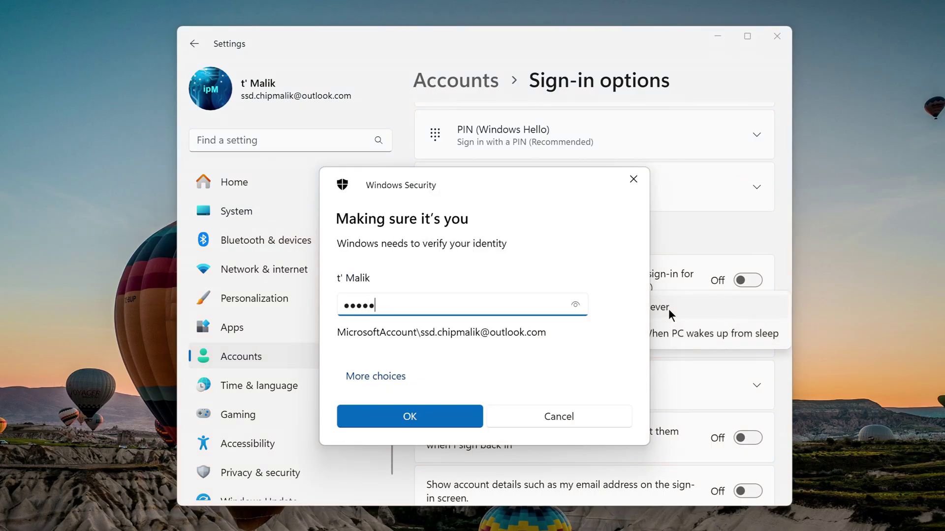
{"action": "type", "text": "•••••••••••••"}
{"action": "left_click", "coordinate": [469, 415]}
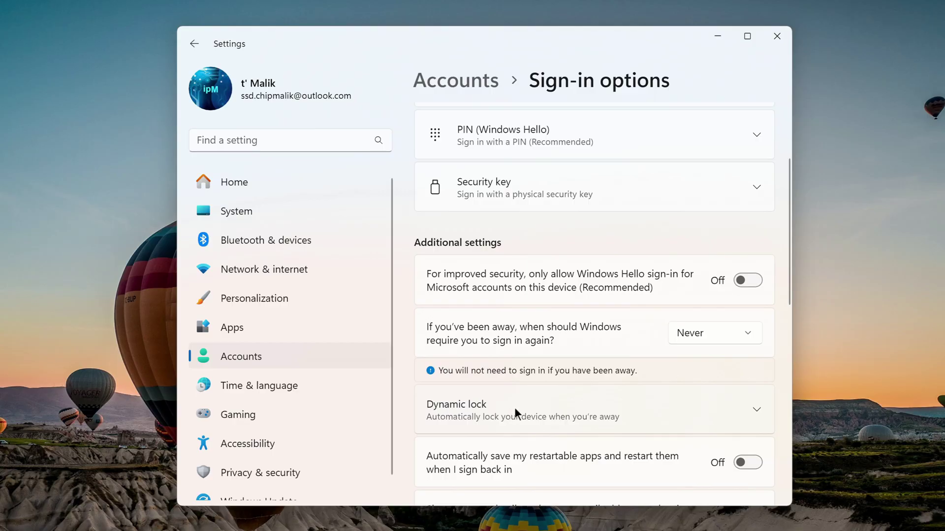
{"action": "scroll", "coordinate": [515, 407], "scroll_direction": "up", "scroll_amount": 3}
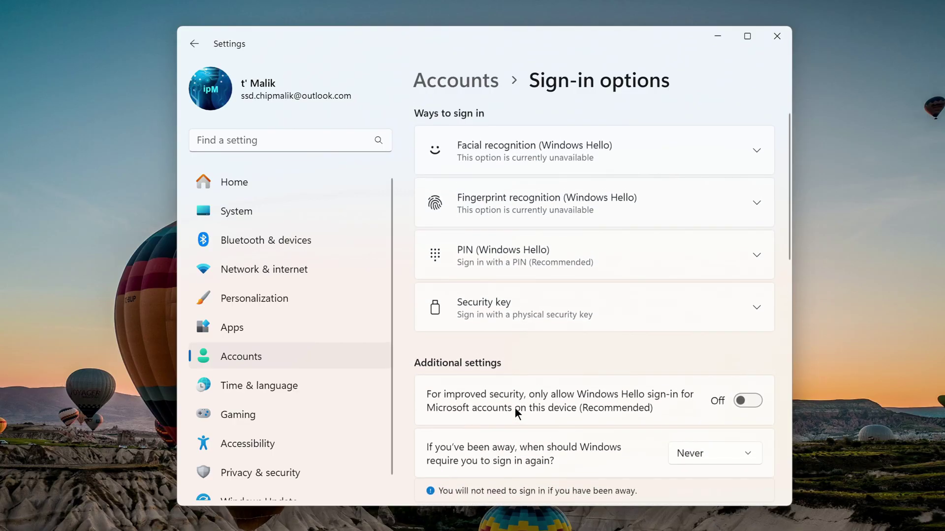
Remove the PIN (Windows Hello) after entering the account password, then close Settings.
{"action": "left_click", "coordinate": [652, 254]}
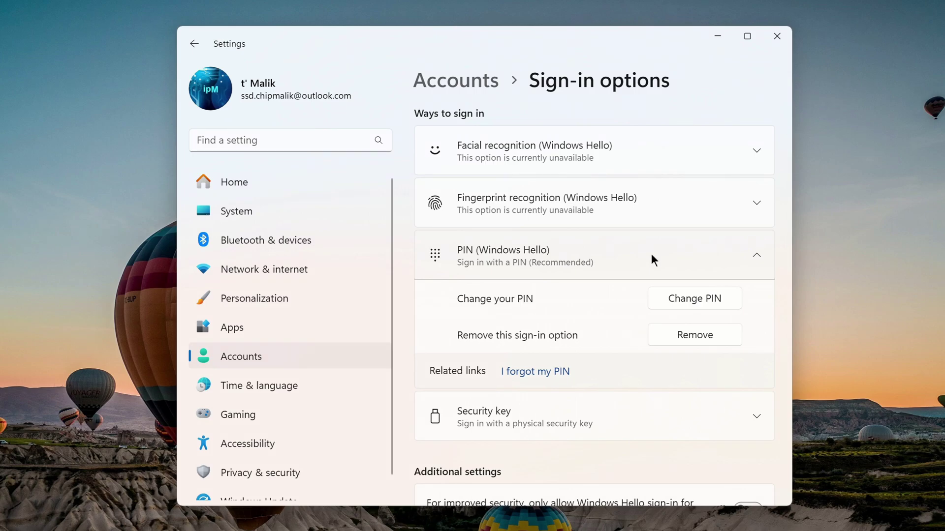
{"action": "left_click", "coordinate": [659, 334]}
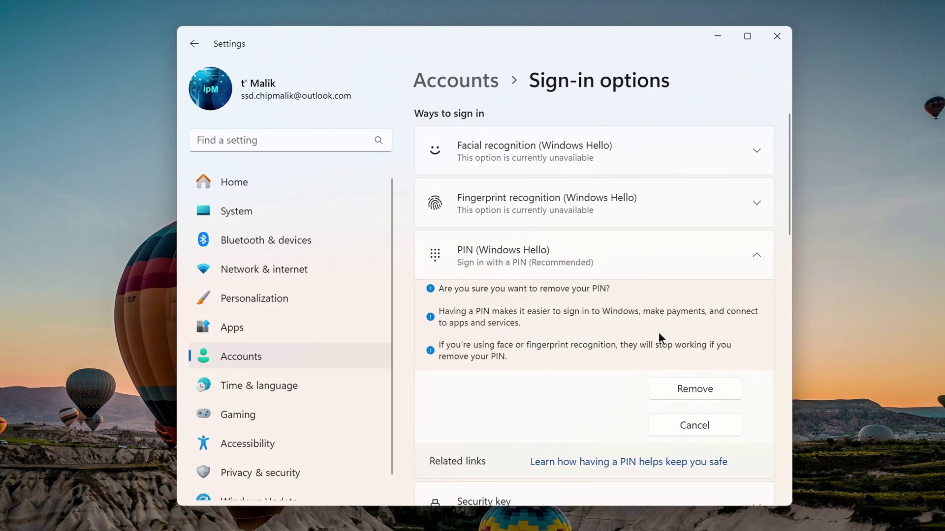
{"action": "left_click", "coordinate": [663, 394]}
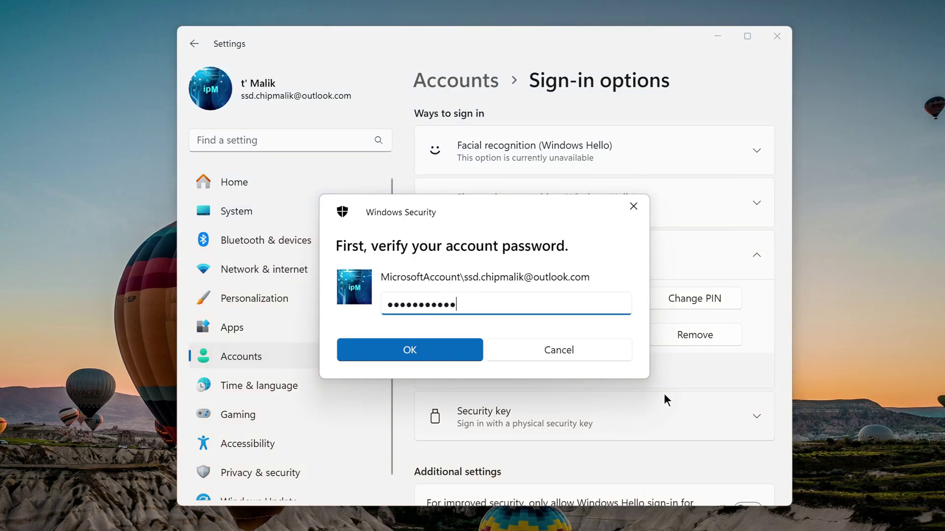
{"action": "left_click", "coordinate": [473, 356]}
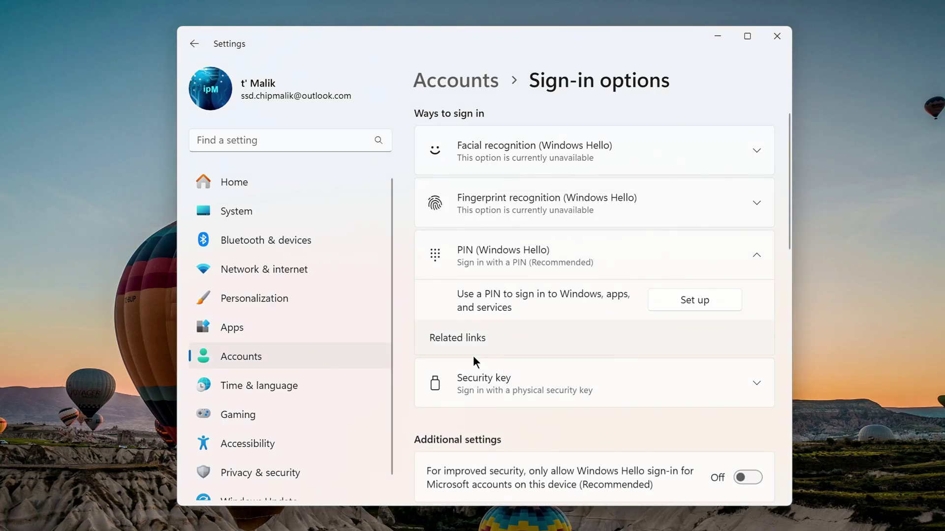
{"action": "left_click", "coordinate": [776, 38]}
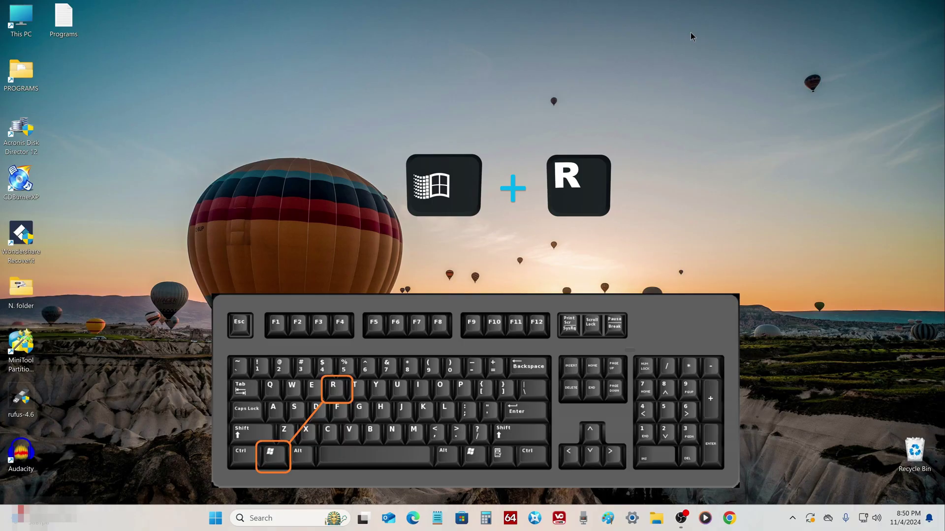
Run netplwiz from the Run dialog to open User Accounts.
{"action": "key", "text": "super+r"}
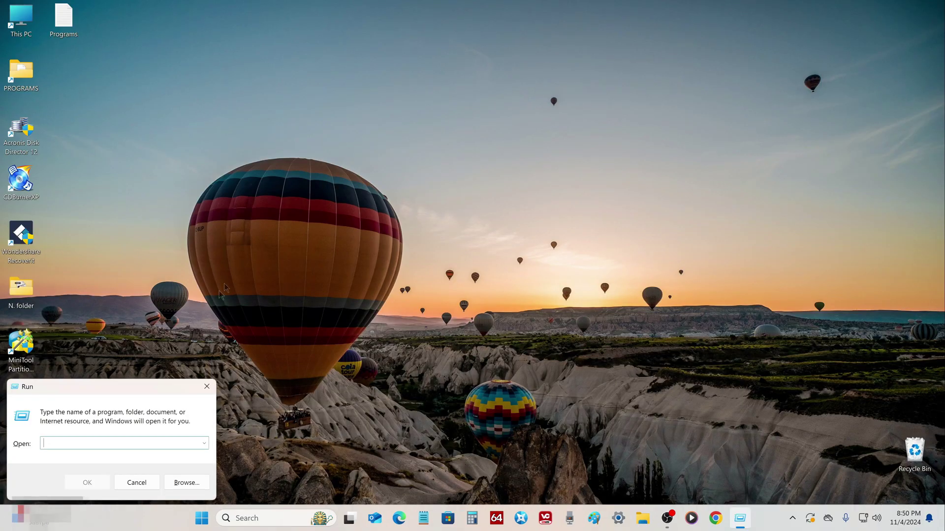
{"action": "left_click_drag", "start_coordinate": [124, 385], "coordinate": [502, 72]}
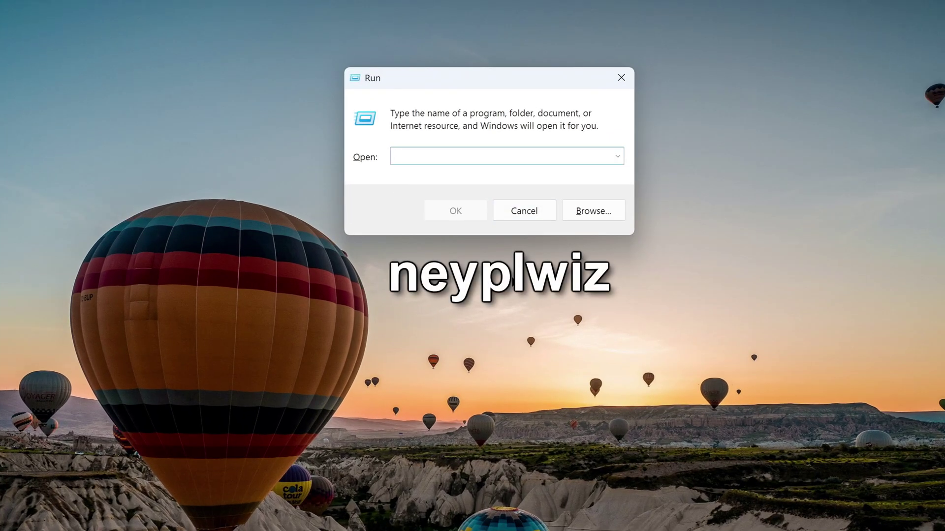
{"action": "type", "text": "netpl"}
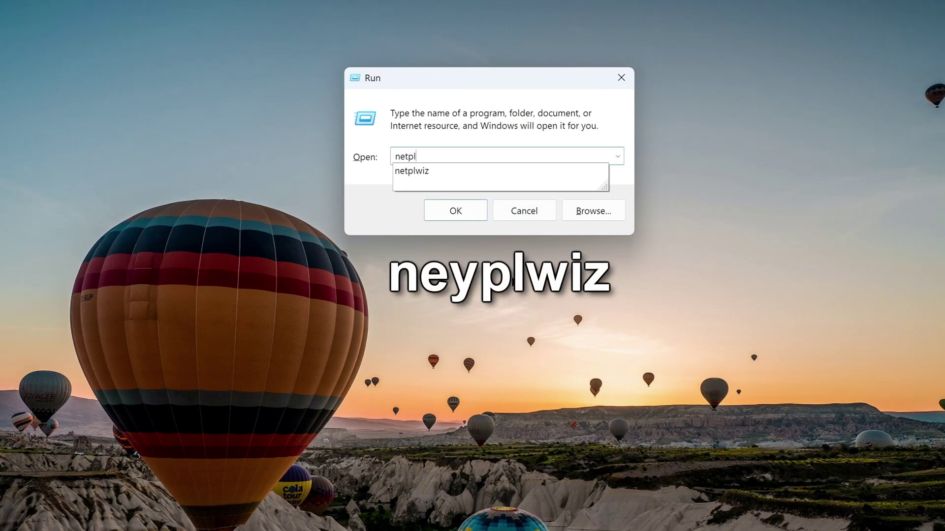
{"action": "type", "text": "wi"}
{"action": "type", "text": "z"}
{"action": "key", "text": "Return"}
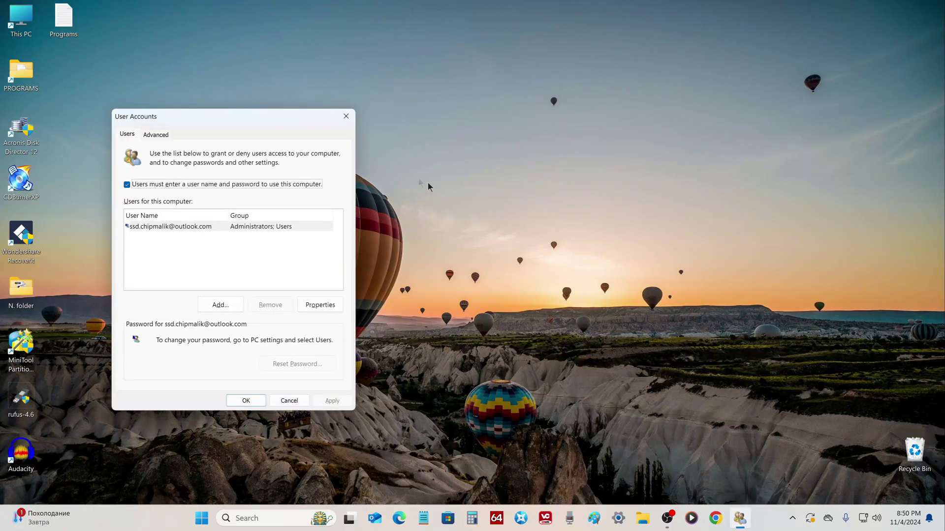
Uncheck 'Users must enter a user name and password', apply, and enter the password twice.
{"action": "mouse_move", "coordinate": [238, 121]}
{"action": "left_mouse_down"}
{"action": "mouse_move", "coordinate": [376, 122]}
{"action": "mouse_move", "coordinate": [480, 85]}
{"action": "left_mouse_up"}
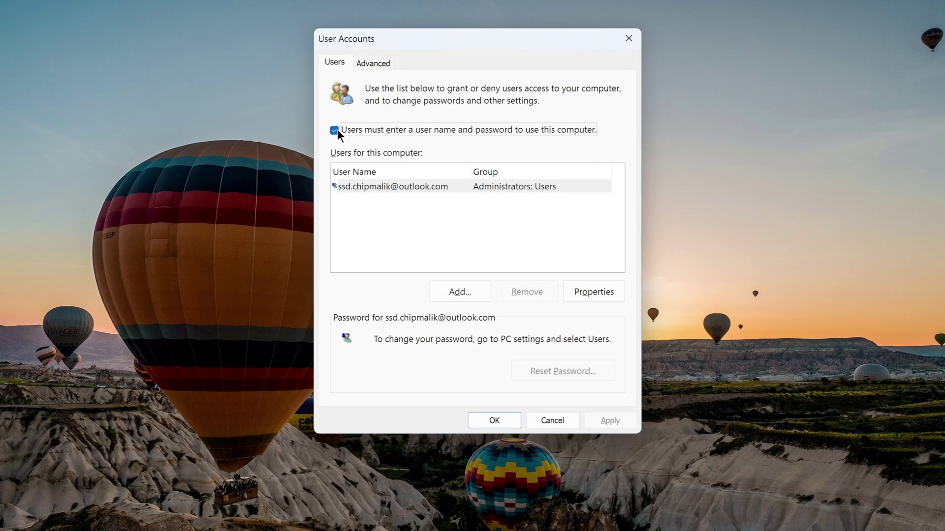
{"action": "left_click", "coordinate": [335, 130]}
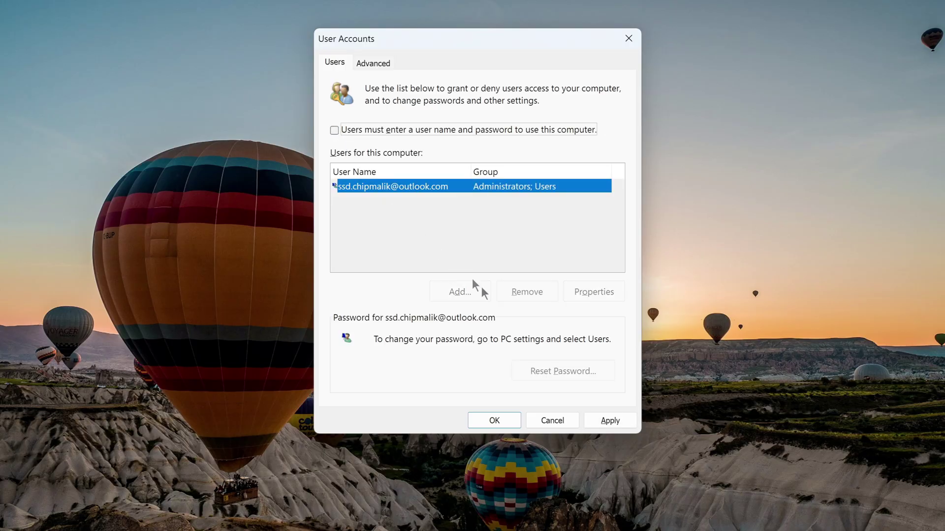
{"action": "left_click", "coordinate": [591, 420]}
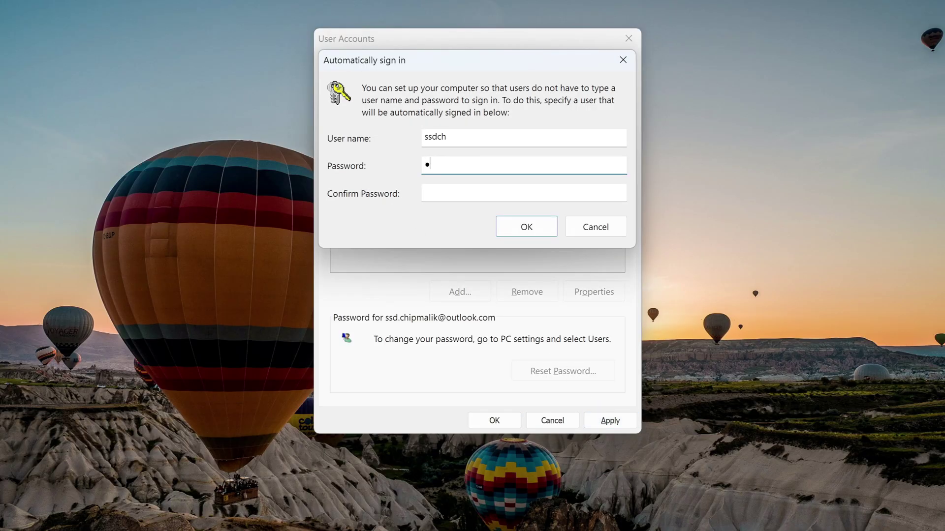
{"action": "left_click", "coordinate": [524, 192]}
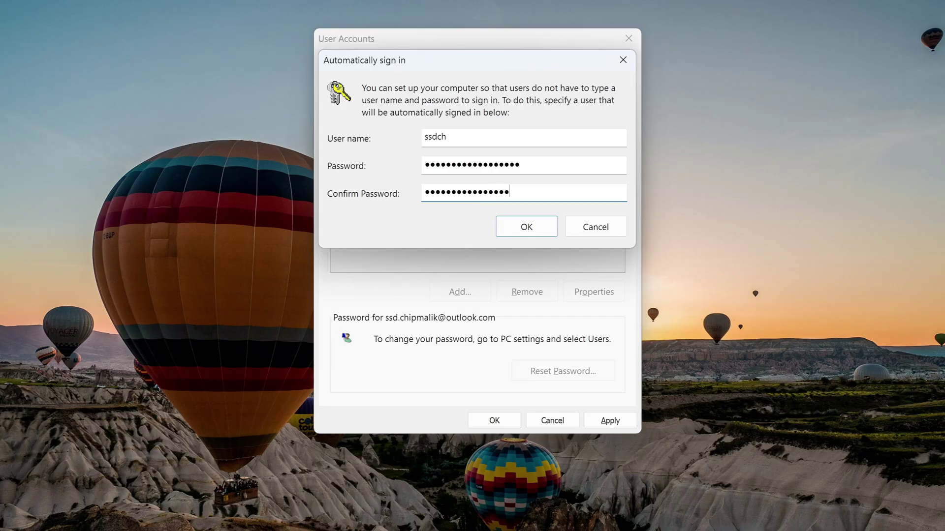
Confirm the automatic sign-in dialog and close User Accounts with OK.
{"action": "left_click", "coordinate": [537, 229]}
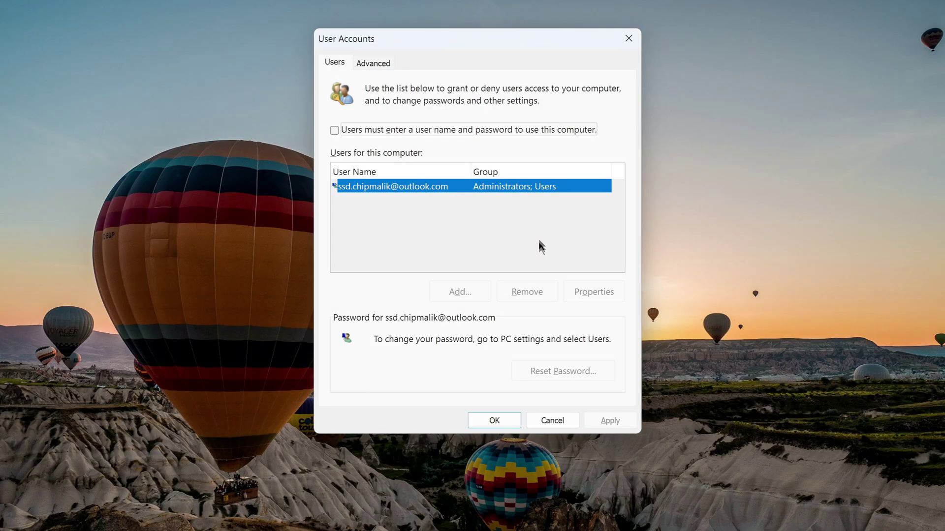
{"action": "left_click", "coordinate": [494, 421]}
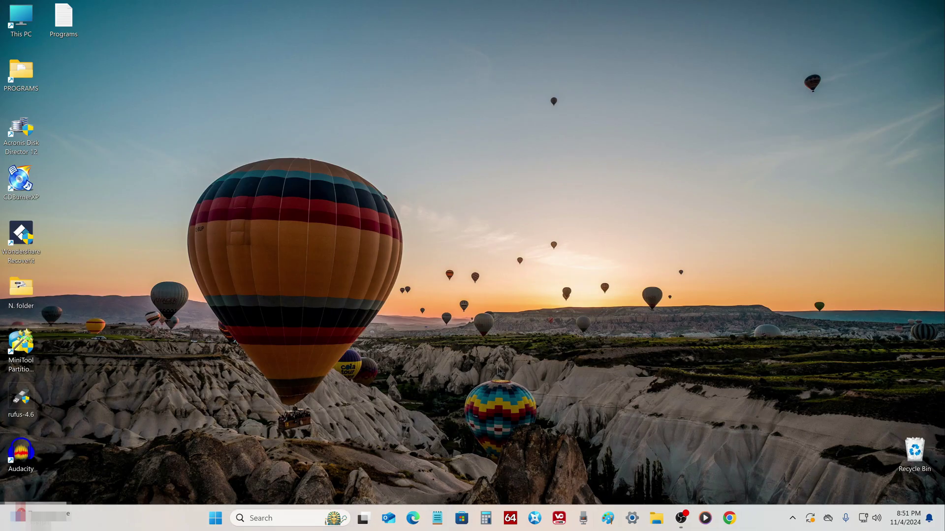
{"action": "right_click", "coordinate": [214, 519]}
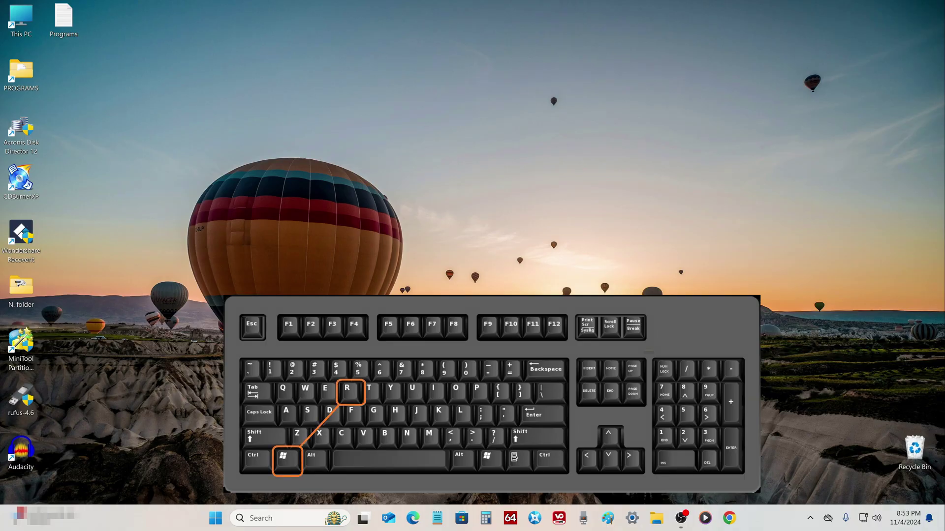
Relaunch netplwiz, re-check 'Users must enter a user name and password', apply and save.
{"action": "key", "text": "super+r"}
{"action": "mouse_move", "coordinate": [143, 388]}
{"action": "left_mouse_down"}
{"action": "mouse_move", "coordinate": [499, 103]}
{"action": "mouse_move", "coordinate": [541, 49]}
{"action": "left_mouse_up"}
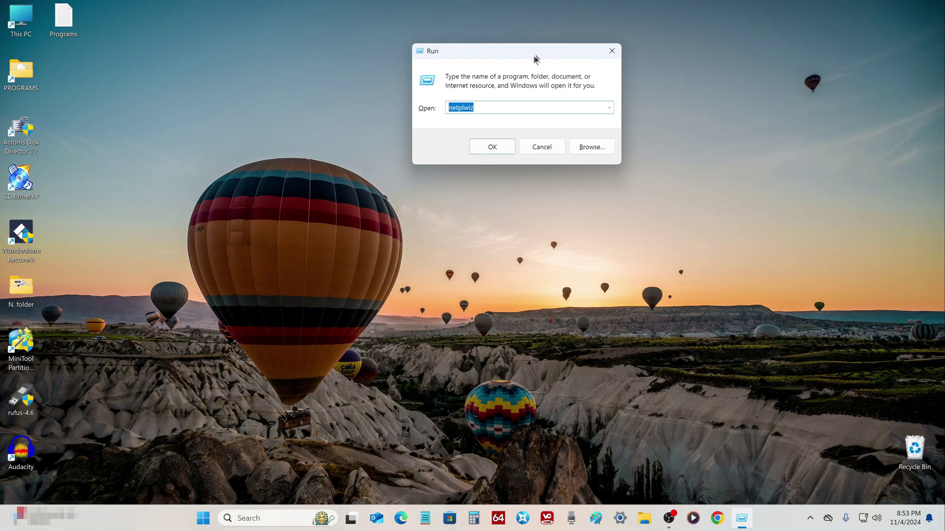
{"action": "left_click", "coordinate": [502, 149]}
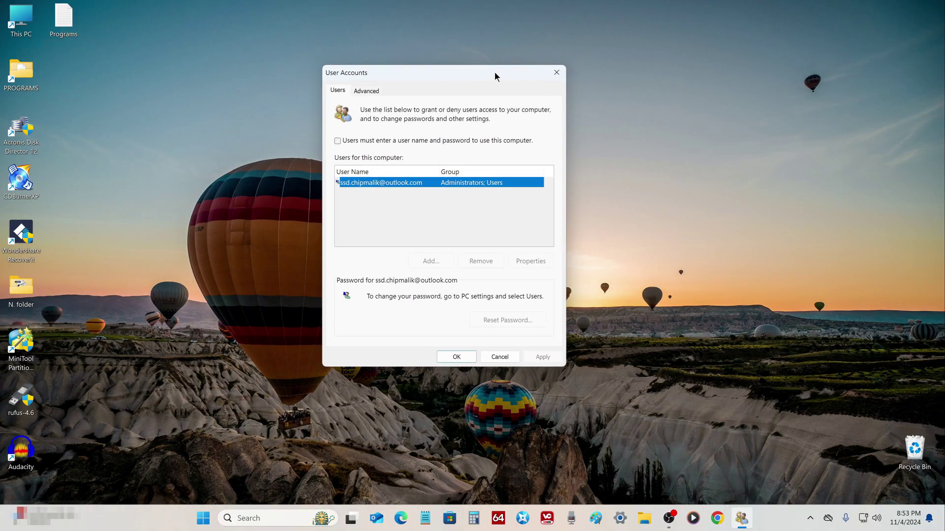
{"action": "left_click_drag", "start_coordinate": [206, 39], "coordinate": [508, 66]}
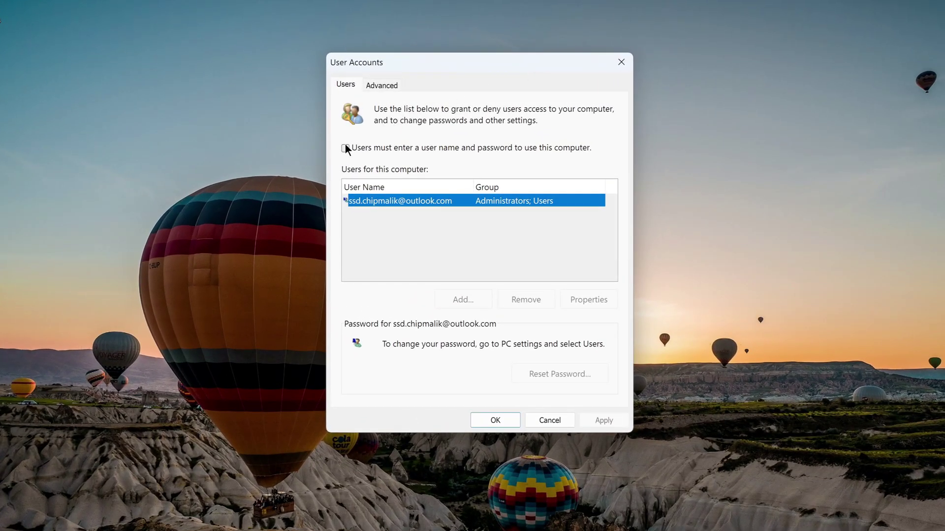
{"action": "left_click", "coordinate": [346, 148]}
{"action": "left_click", "coordinate": [590, 424]}
{"action": "left_click", "coordinate": [513, 422]}
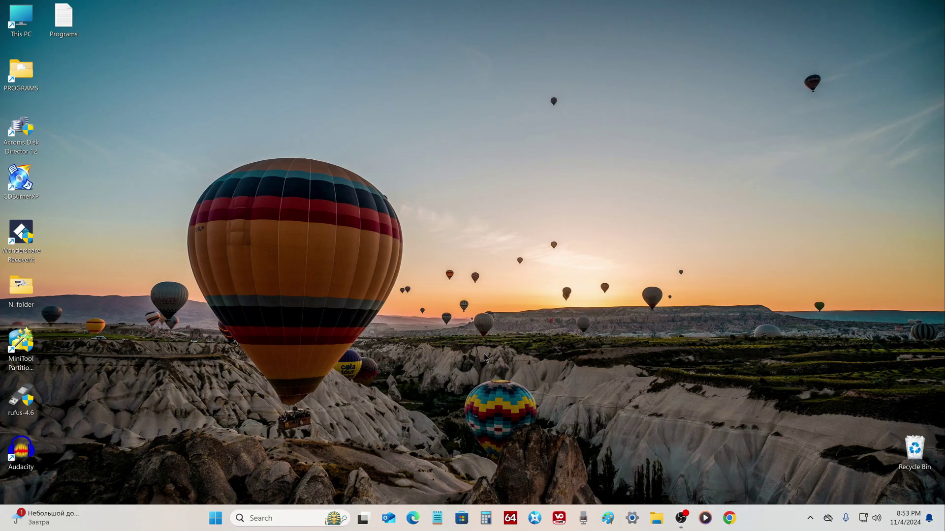
Open Settings > Accounts > Sign-in options and start PIN (Windows Hello) setup.
{"action": "left_click", "coordinate": [216, 519]}
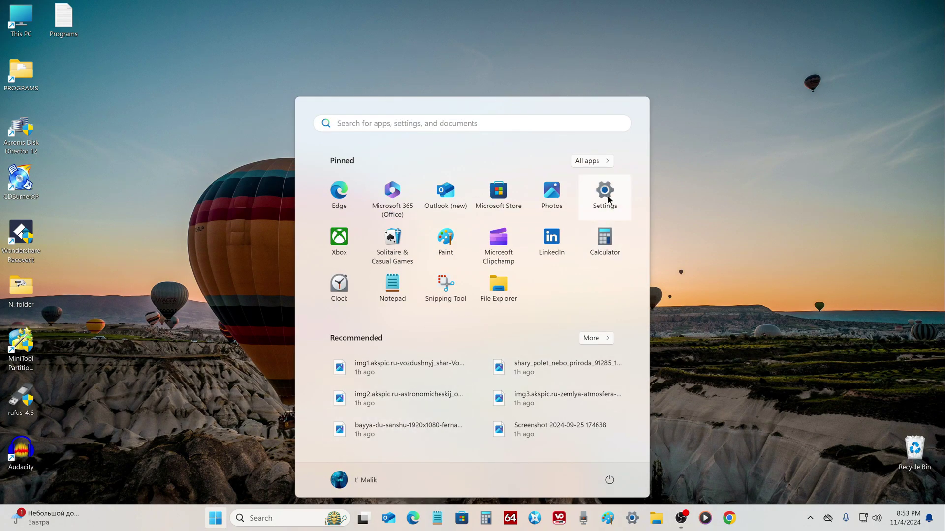
{"action": "left_click", "coordinate": [605, 194]}
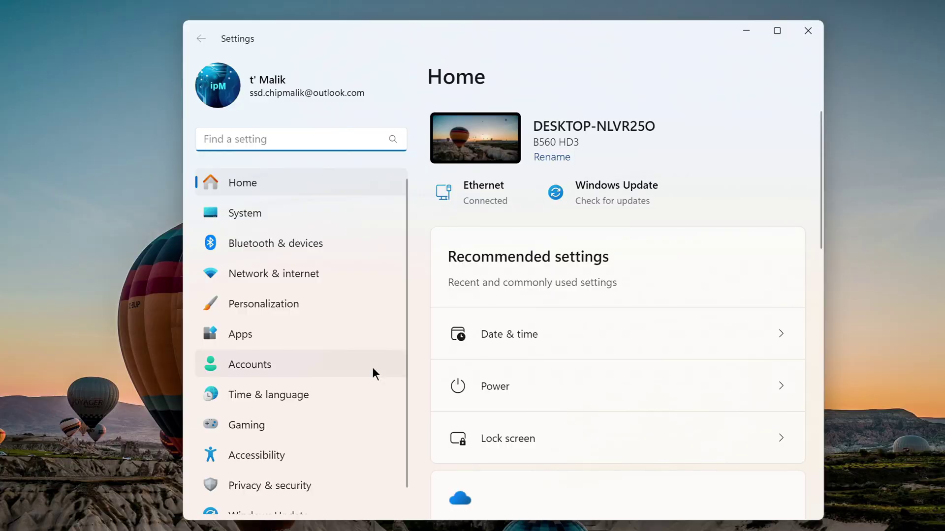
{"action": "left_click", "coordinate": [373, 369]}
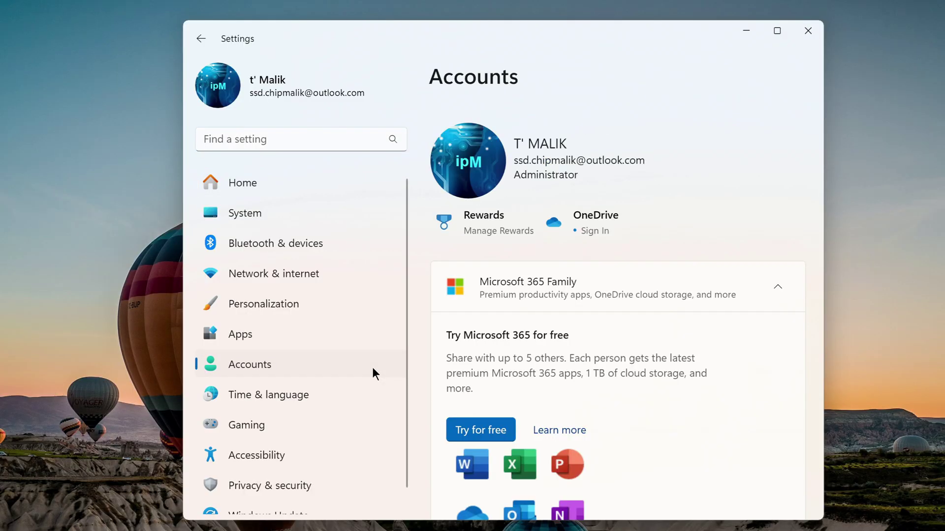
{"action": "scroll", "coordinate": [651, 397], "scroll_direction": "down", "scroll_amount": 5}
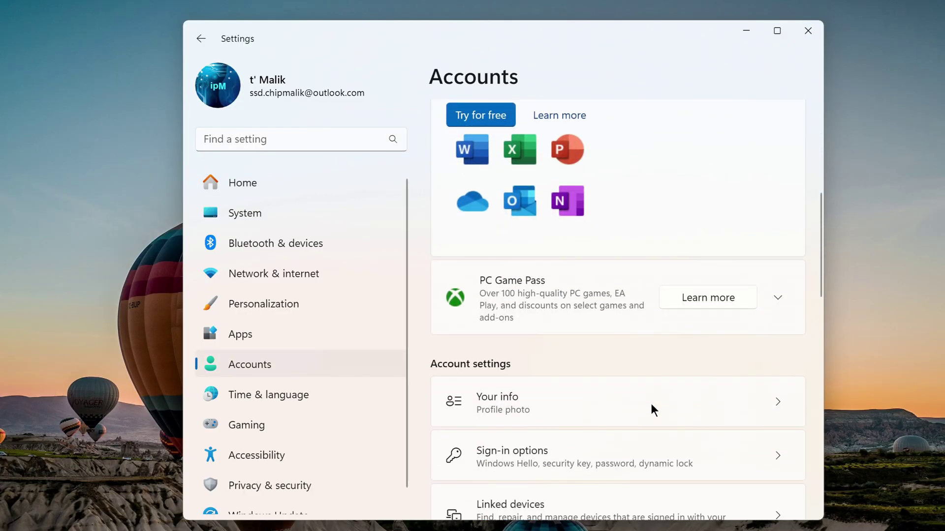
{"action": "scroll", "coordinate": [651, 404], "scroll_direction": "down", "scroll_amount": 2}
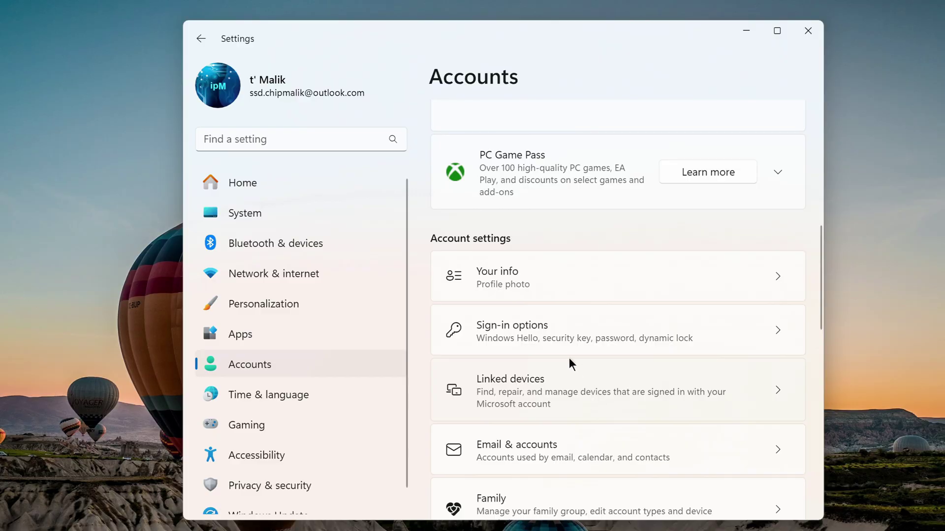
{"action": "left_click", "coordinate": [596, 330]}
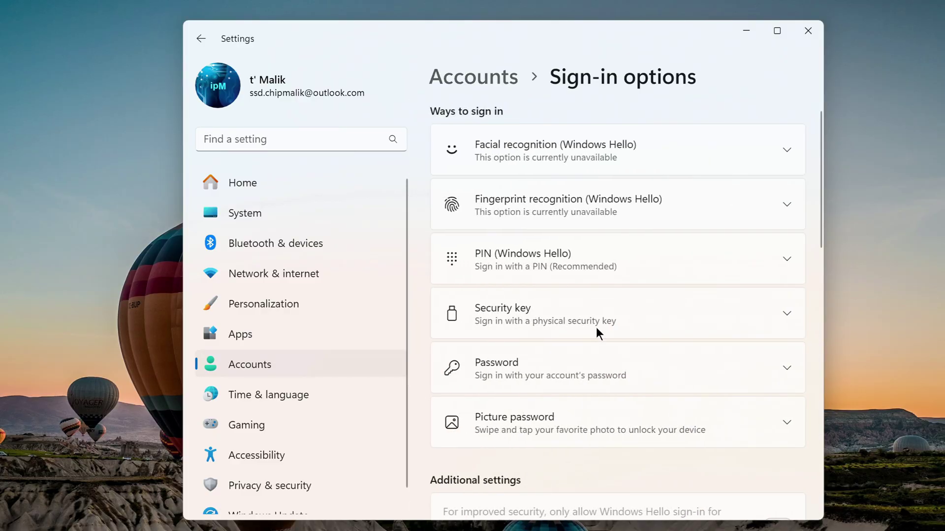
{"action": "left_click", "coordinate": [679, 265]}
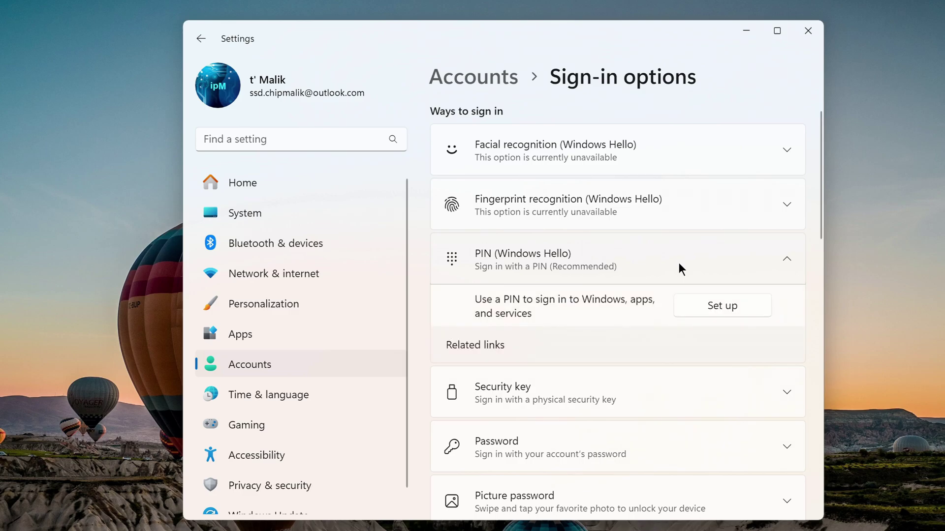
{"action": "left_click", "coordinate": [691, 310]}
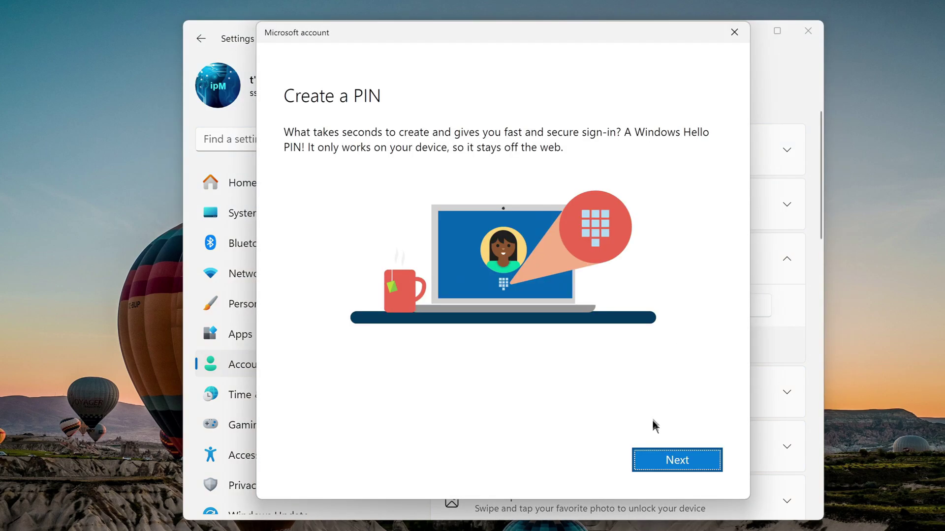
Continue past the PIN introduction and verify the account password.
{"action": "left_click", "coordinate": [650, 462]}
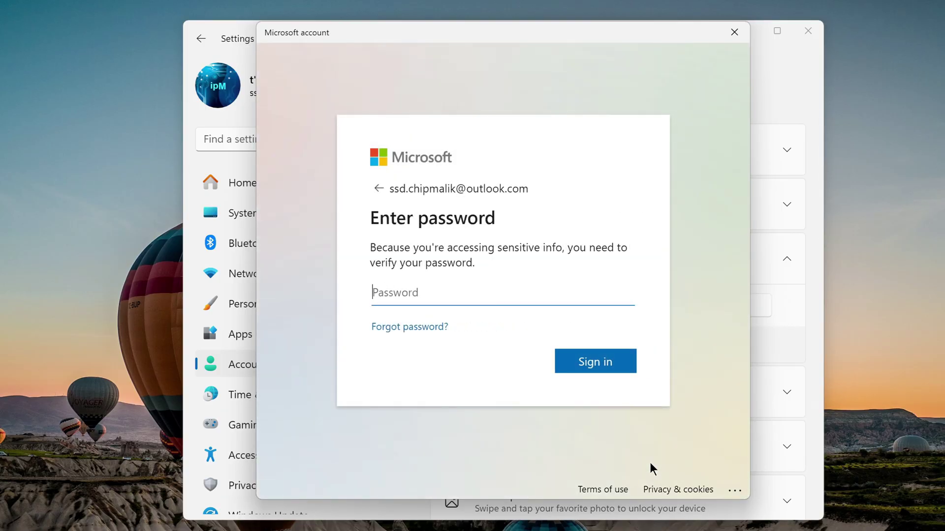
{"action": "type", "text": "•••••"}
{"action": "type", "text": "••••••••••"}
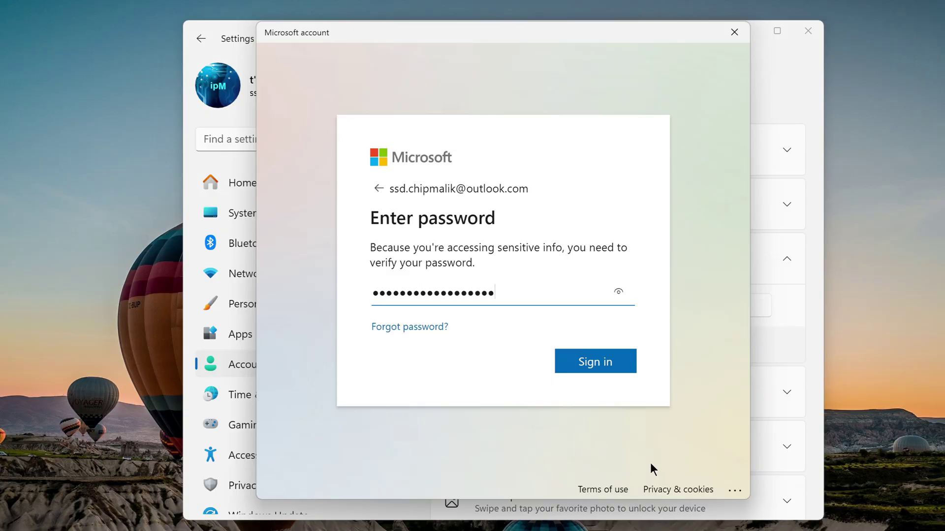
{"action": "left_click", "coordinate": [630, 371]}
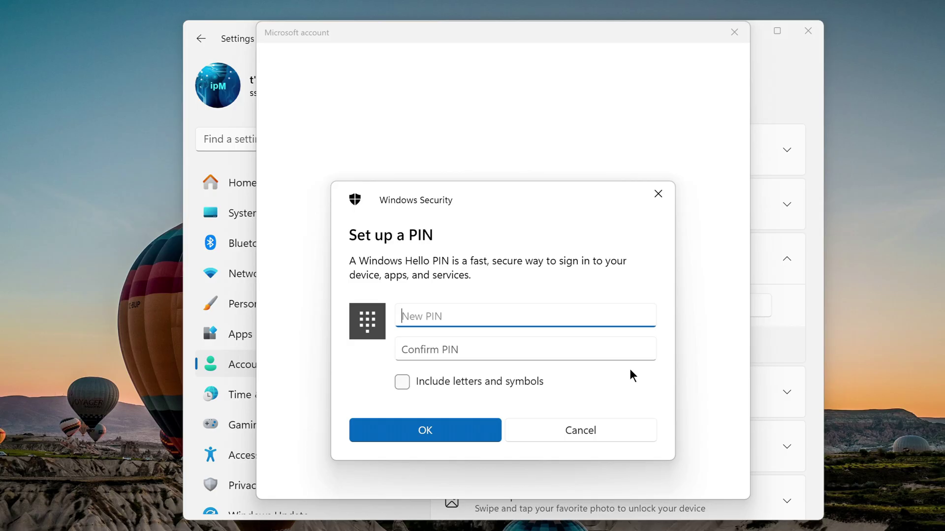
Enter and confirm the new Windows Hello PIN, then save it.
{"action": "key", "text": "Tab"}
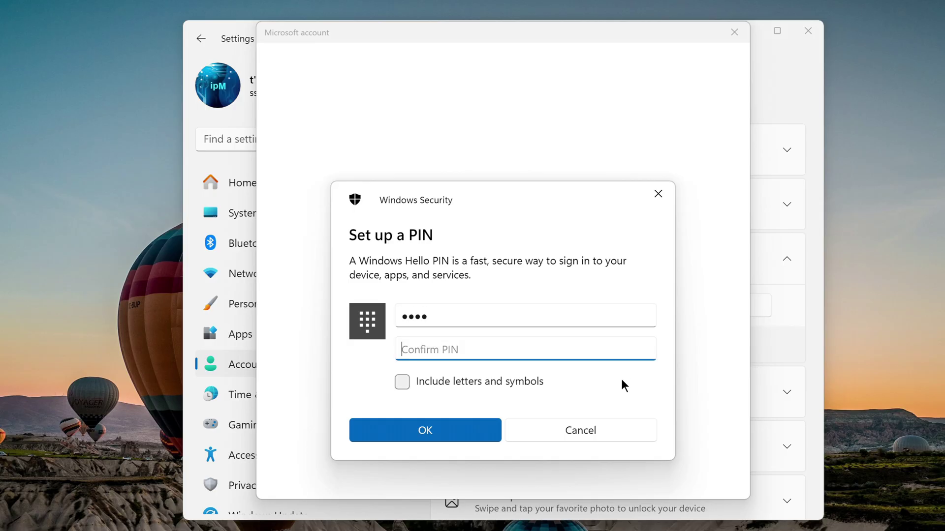
{"action": "left_click", "coordinate": [501, 427]}
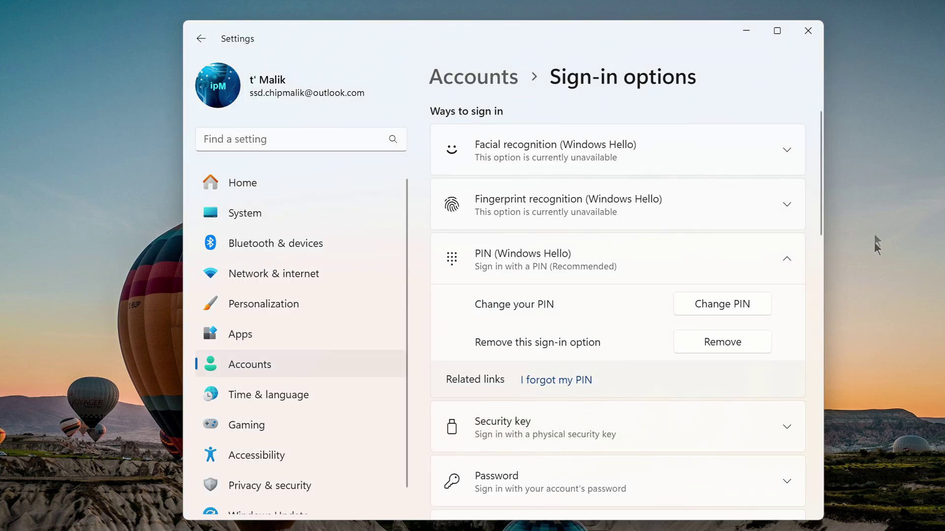
Close Settings and restart Windows from the Start button's power menu.
{"action": "left_click", "coordinate": [808, 32]}
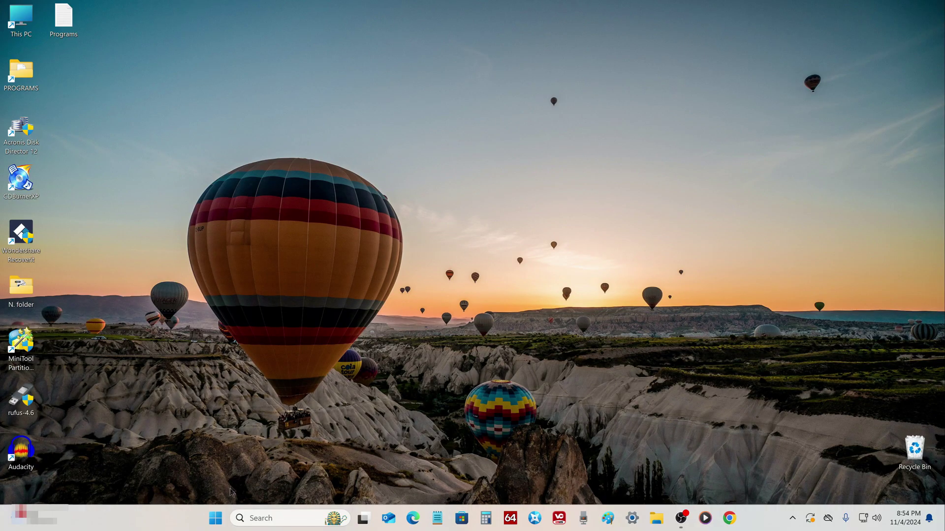
{"action": "right_click", "coordinate": [217, 519]}
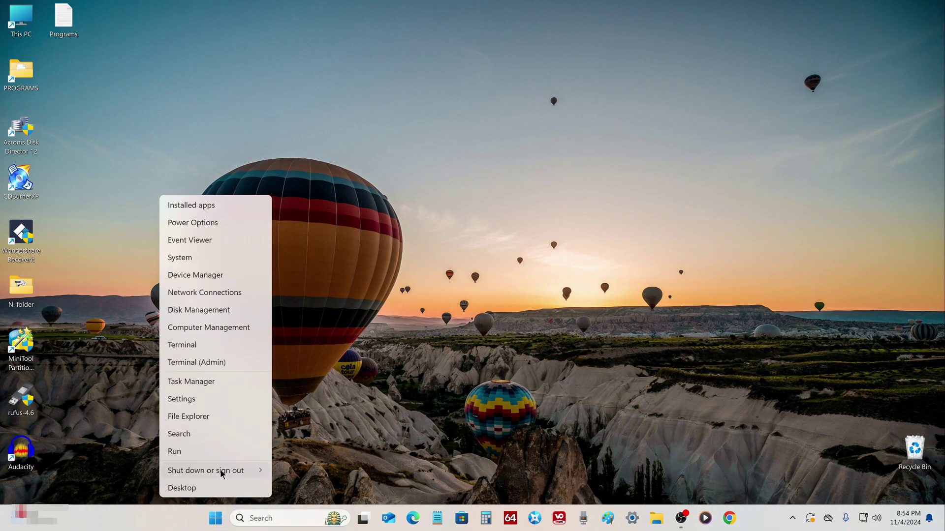
{"action": "mouse_move", "coordinate": [208, 470]}
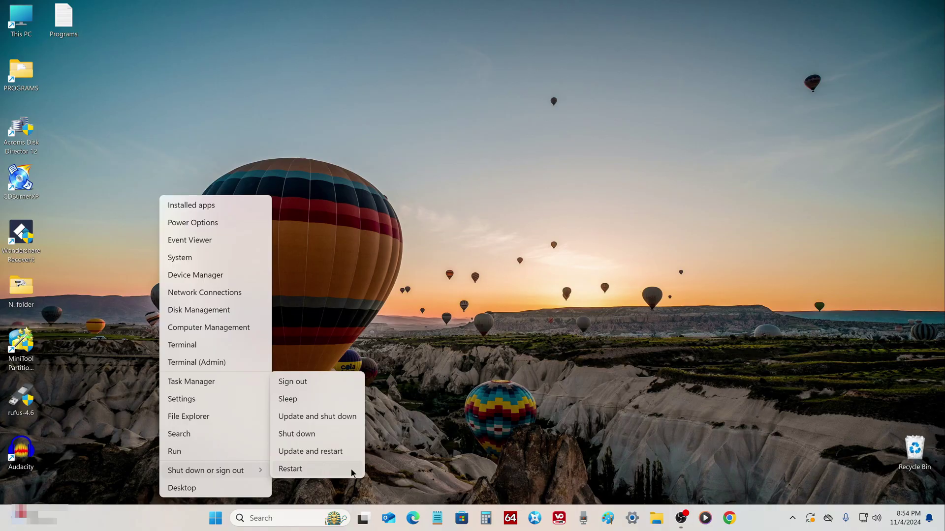
{"action": "left_click", "coordinate": [350, 469]}
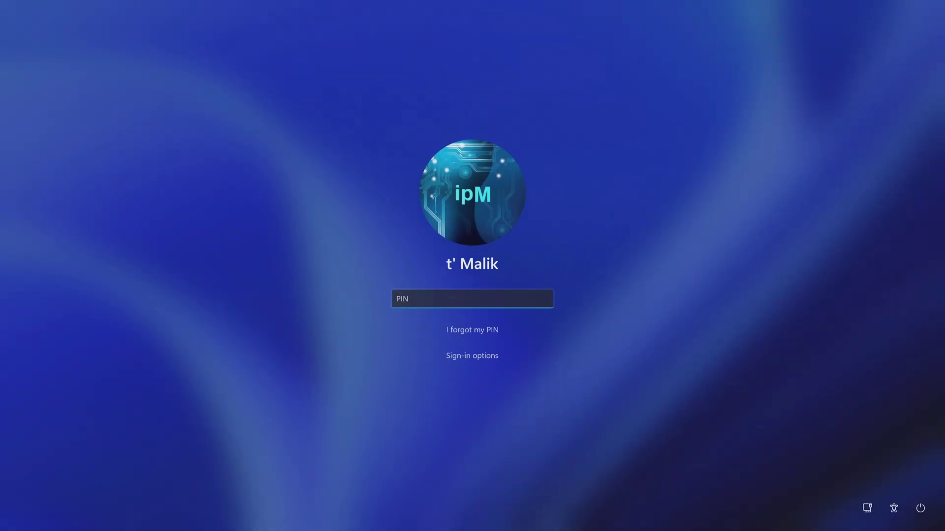
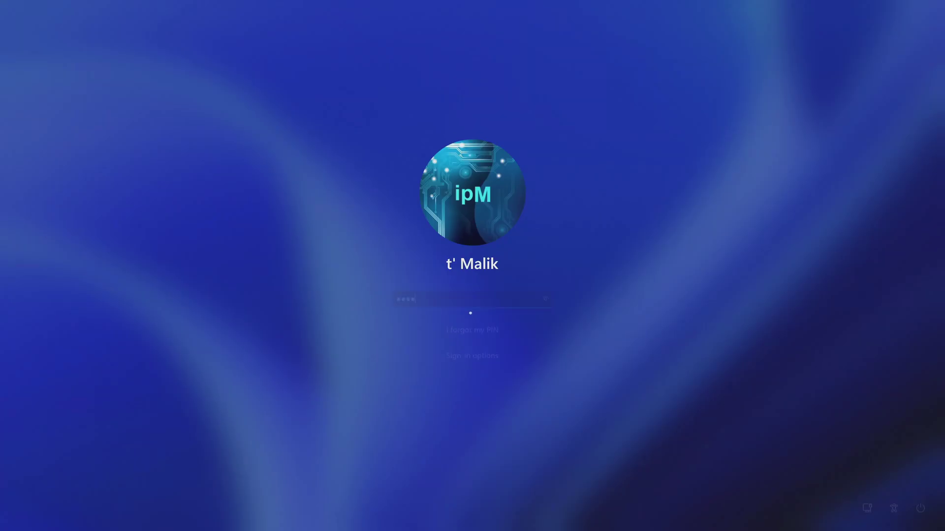